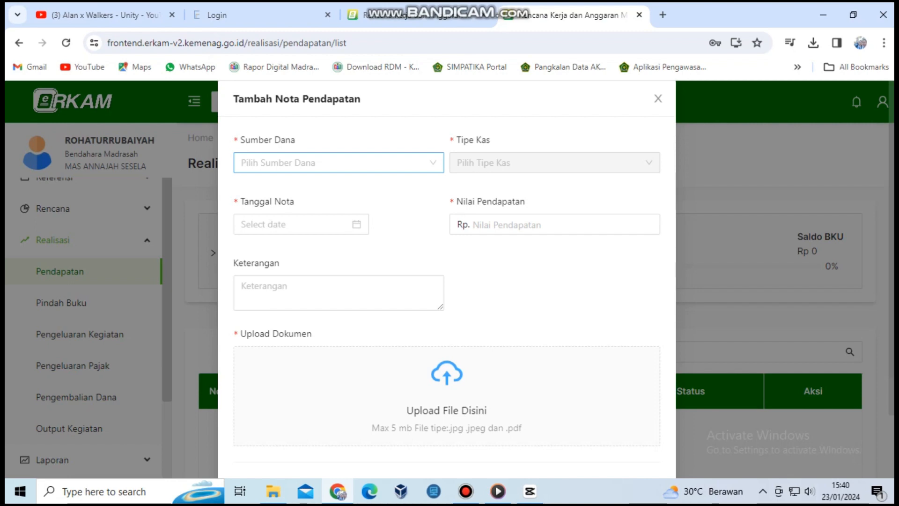
Step: Examine the Sumber Dana, Tanggal Nota, Nilai Pendapatan, Keterangan and Upload Dokumen fields of the income note form, then close it without saving
left_click(338, 162)
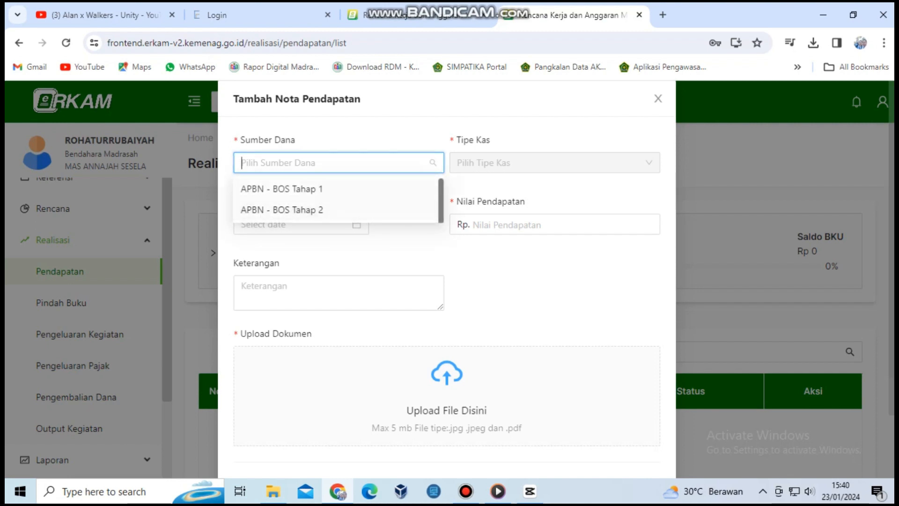
left_click(487, 256)
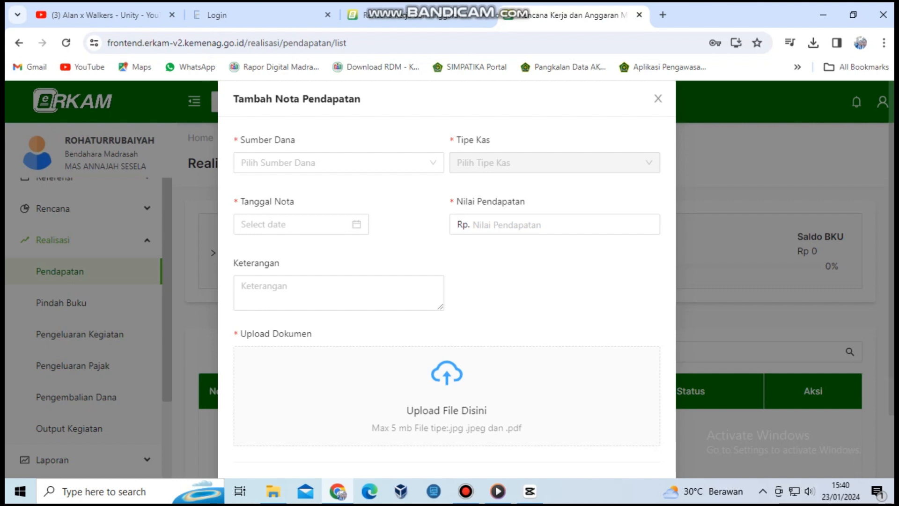
left_click(301, 225)
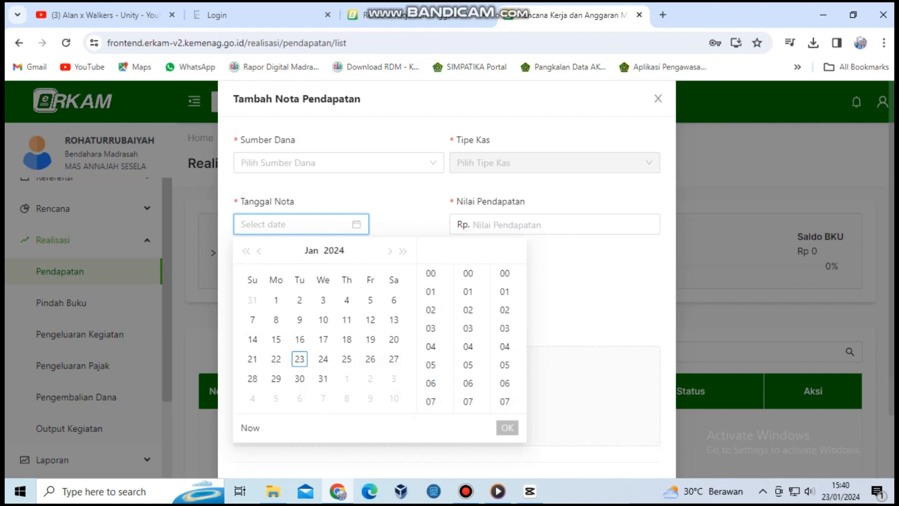
left_click(407, 224)
left_click(507, 224)
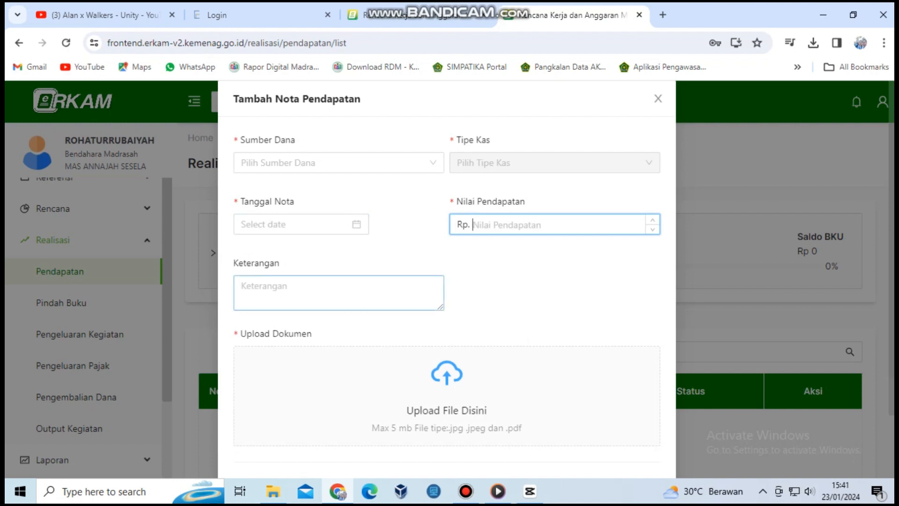
left_click(338, 292)
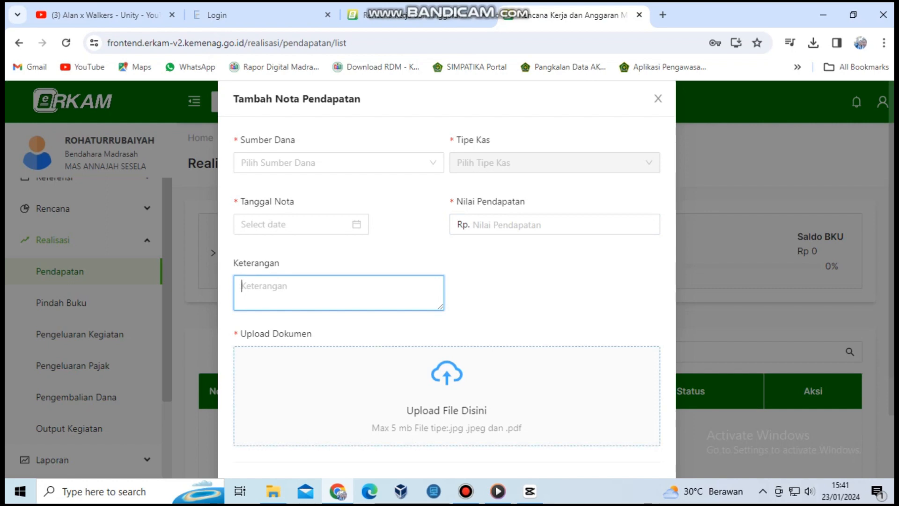
left_click(447, 395)
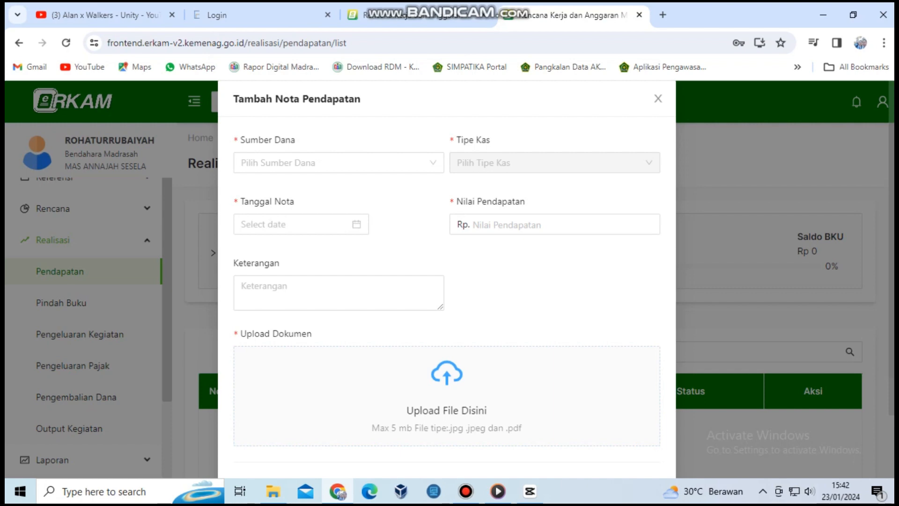
scroll(446, 281, "up", 2)
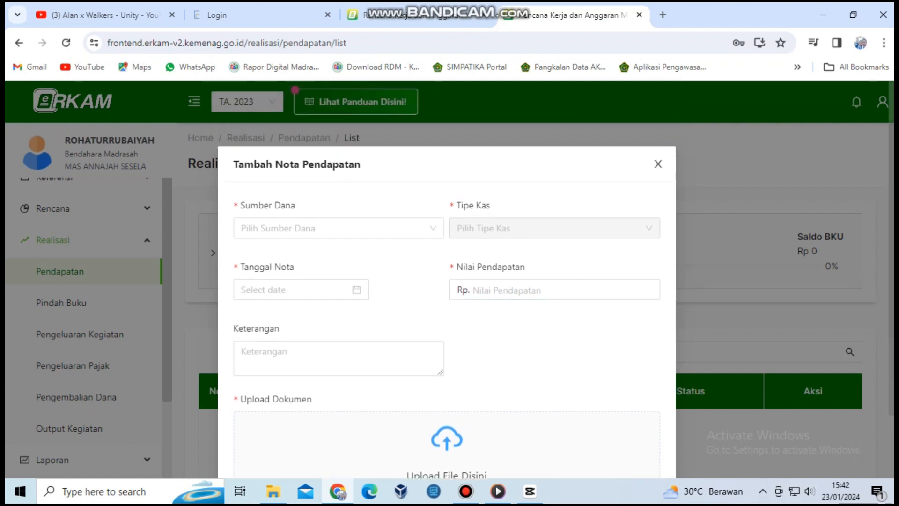
left_click(658, 163)
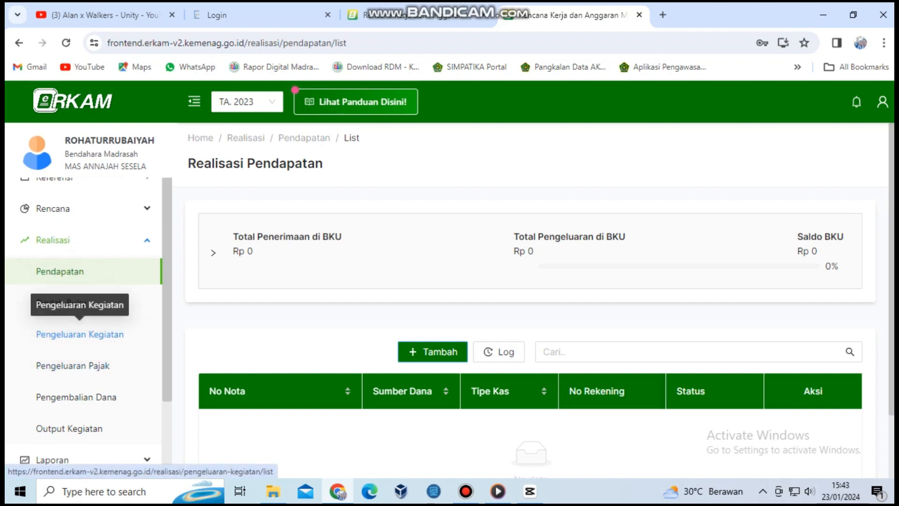
Step: Try to add a new entry on the Realisasi Pindah Buku page and dismiss the notice
left_click(61, 302)
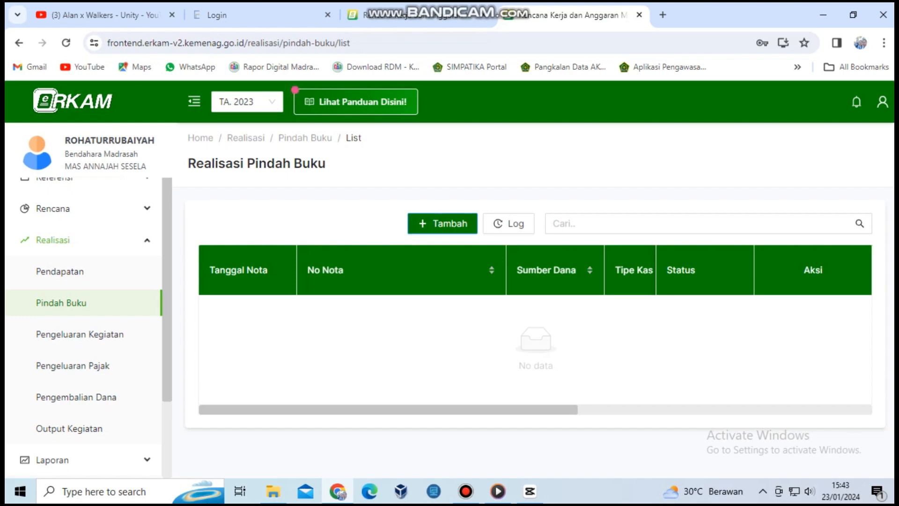
left_click(442, 223)
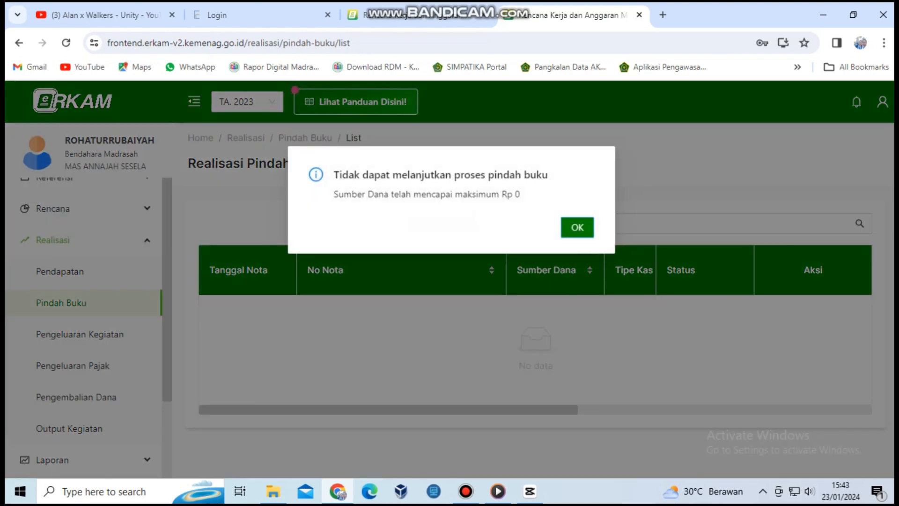
left_click(577, 227)
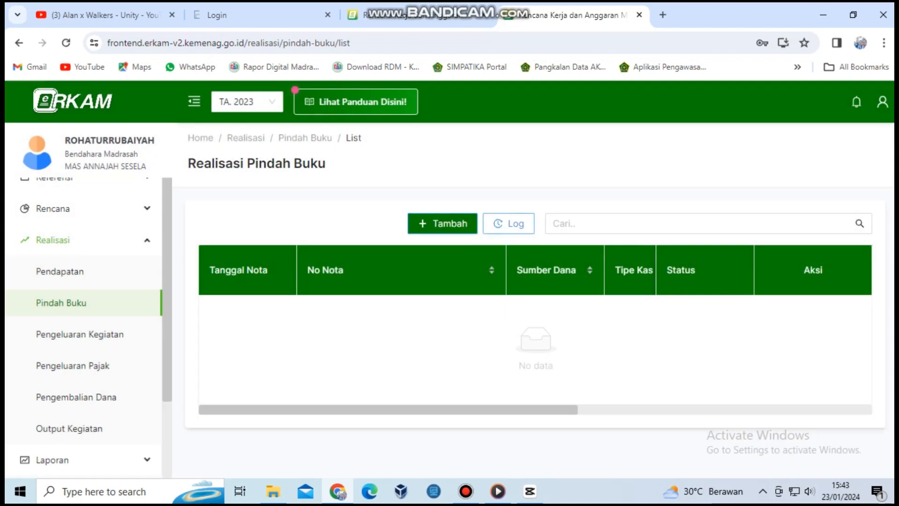
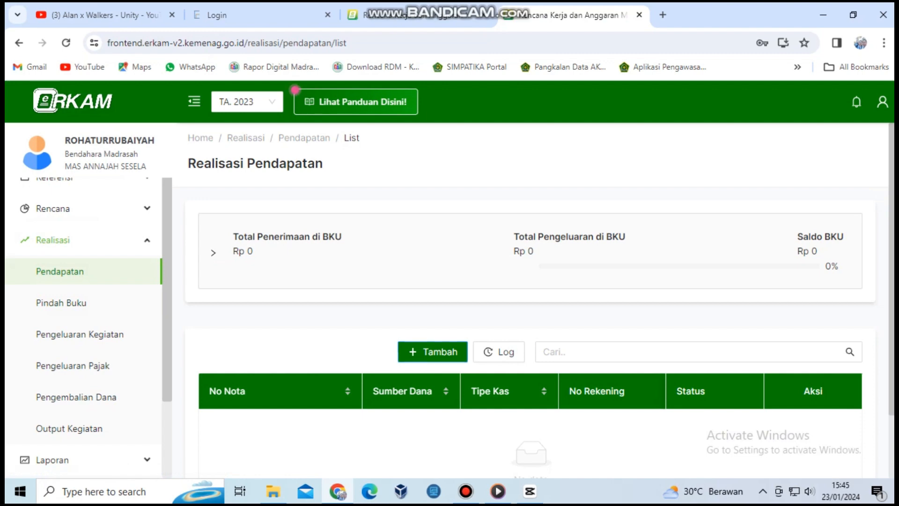
Step: Open a new income note form on the Pendapatan page, review it down to the balance summary, and close it unsaved
left_click(433, 352)
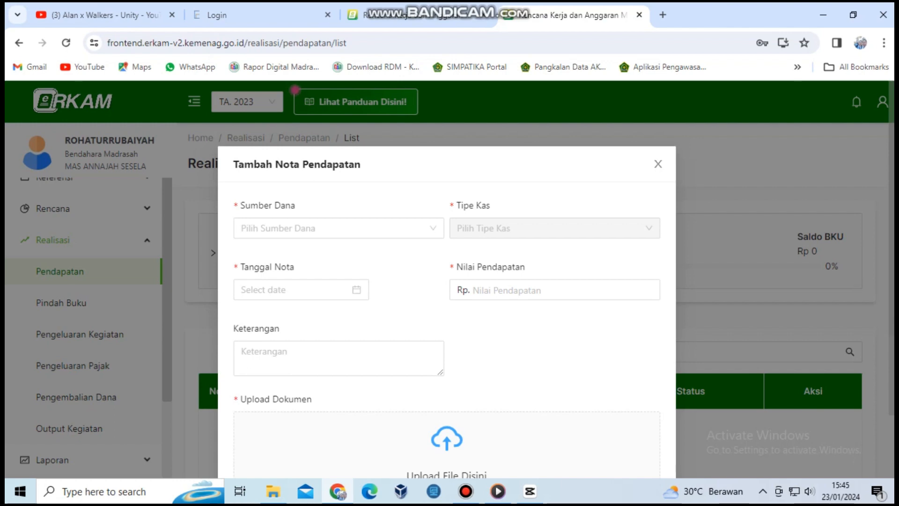
scroll(446, 280, "down", 2)
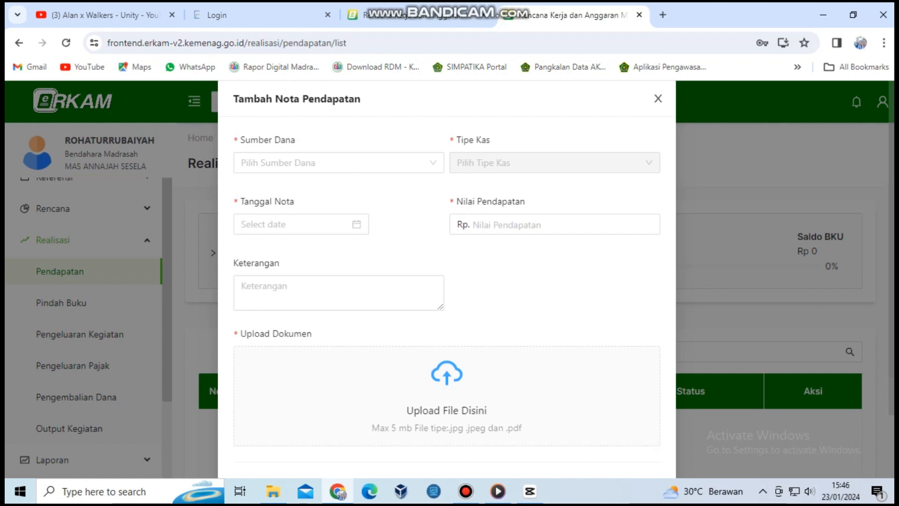
scroll(447, 281, "down", 3)
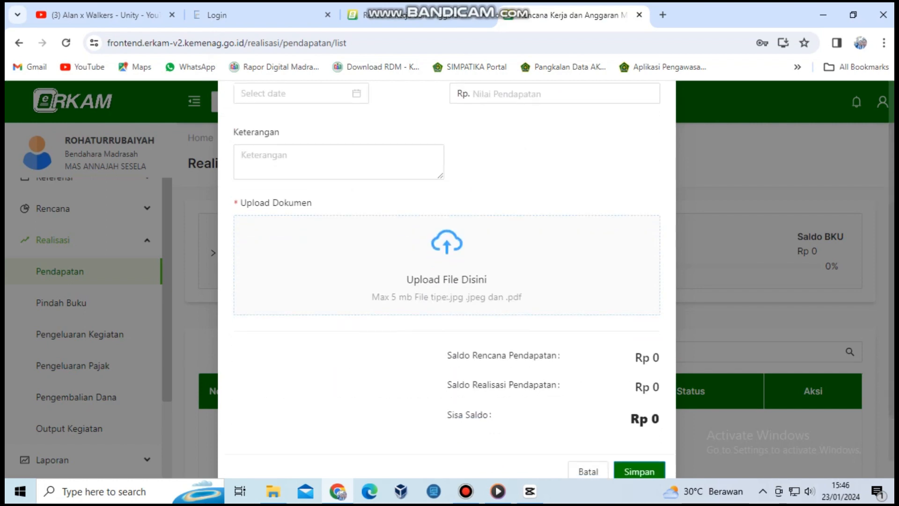
scroll(447, 281, "down", 1)
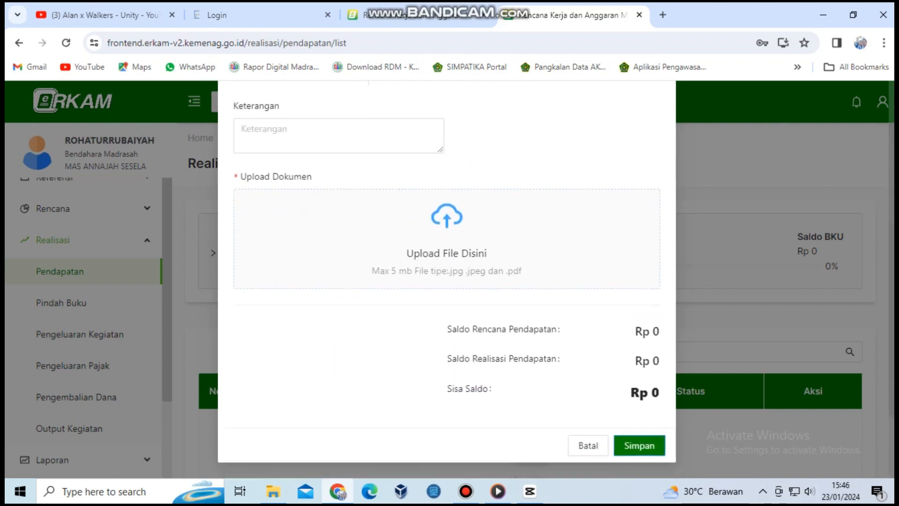
scroll(446, 281, "up", 5)
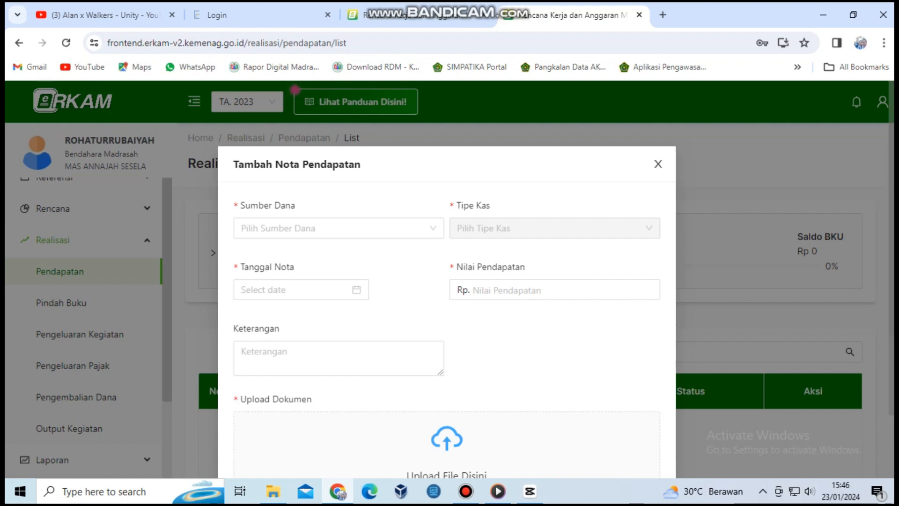
left_click(658, 164)
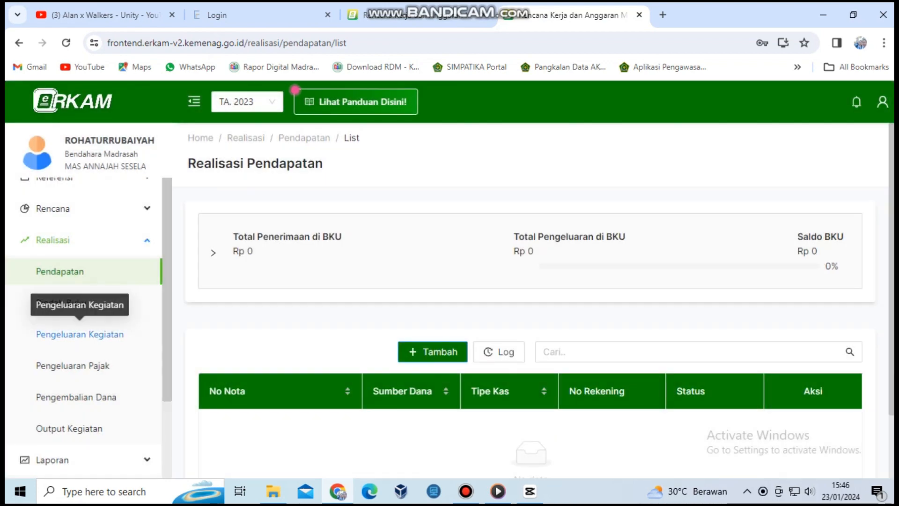
Step: Go to the Pengeluaran Kegiatan list and view the Sumber Dana filter options without selecting one
left_click(80, 334)
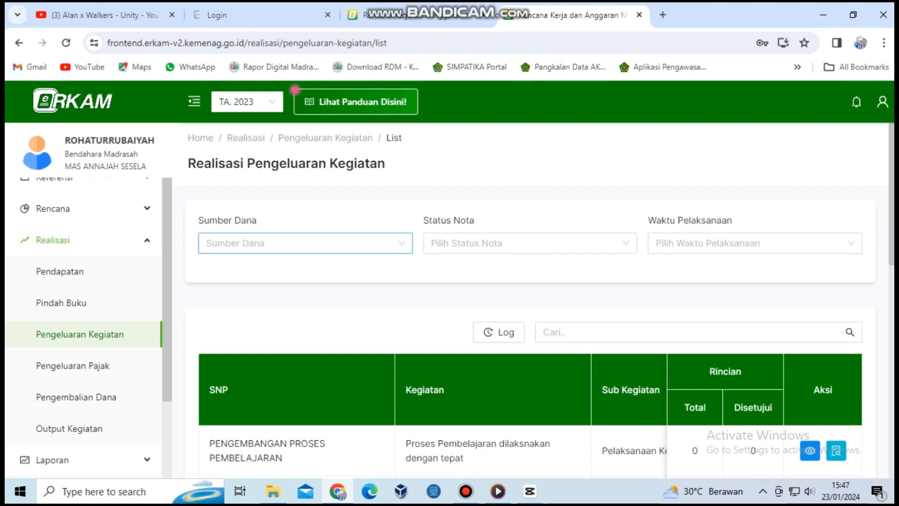
left_click(305, 243)
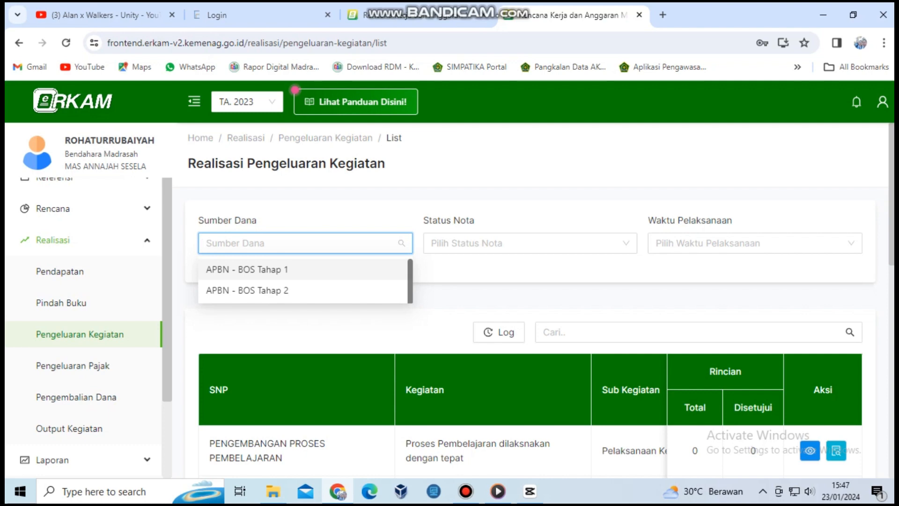
left_click(529, 295)
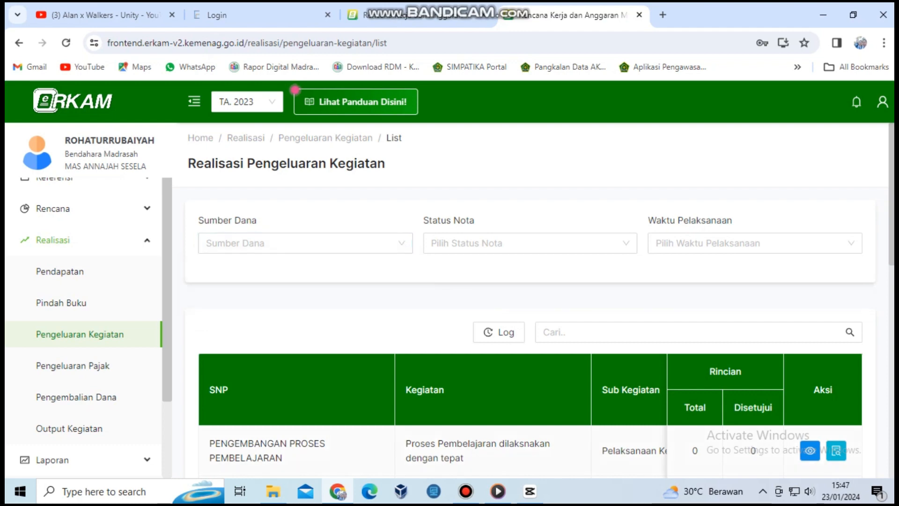
Step: Open Rincian Pembuatan Nota for the first activity and examine its cost component, fund source and schedule details
scroll(836, 384, "down", 1)
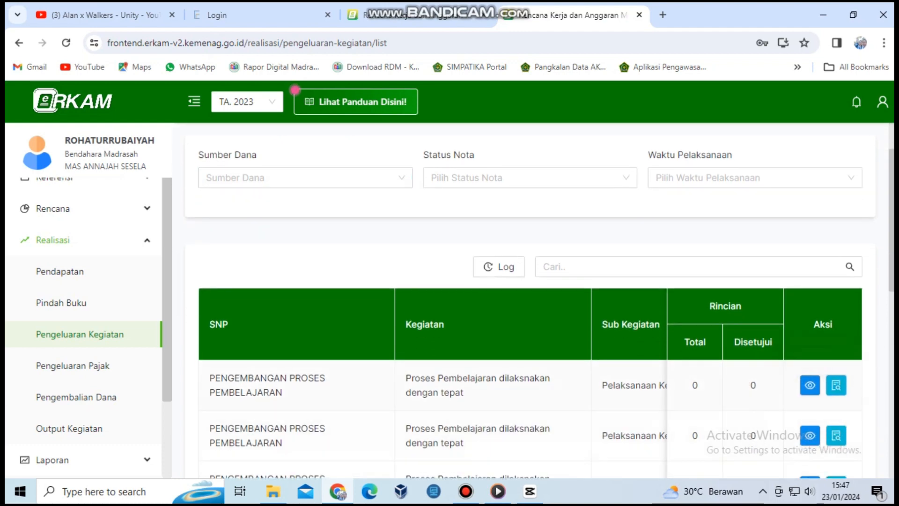
left_click(836, 385)
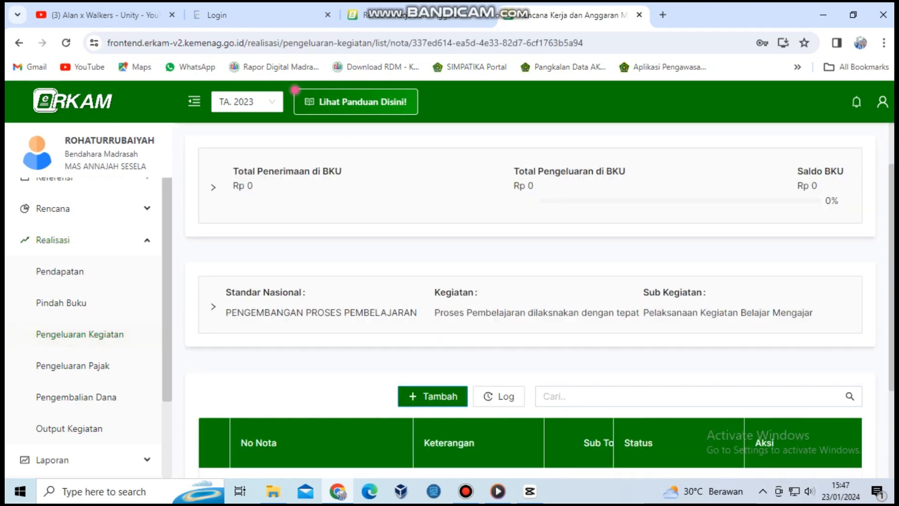
scroll(836, 384, "down", 3)
scroll(530, 300, "up", 3)
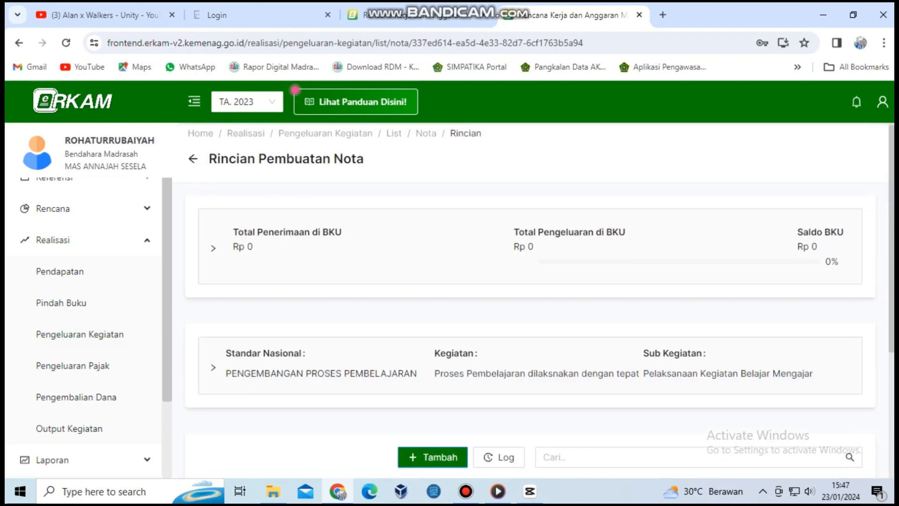
left_click(213, 368)
scroll(538, 300, "down", 3)
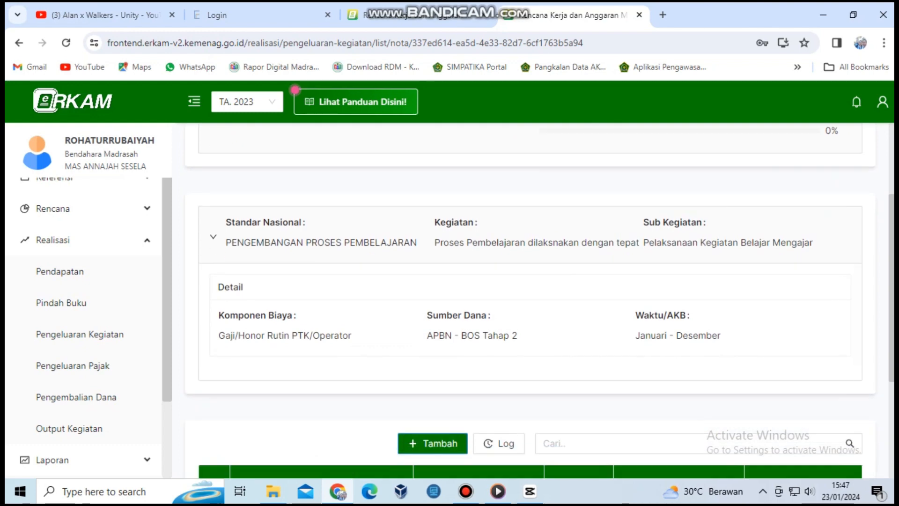
scroll(538, 299, "up", 3)
left_click(213, 368)
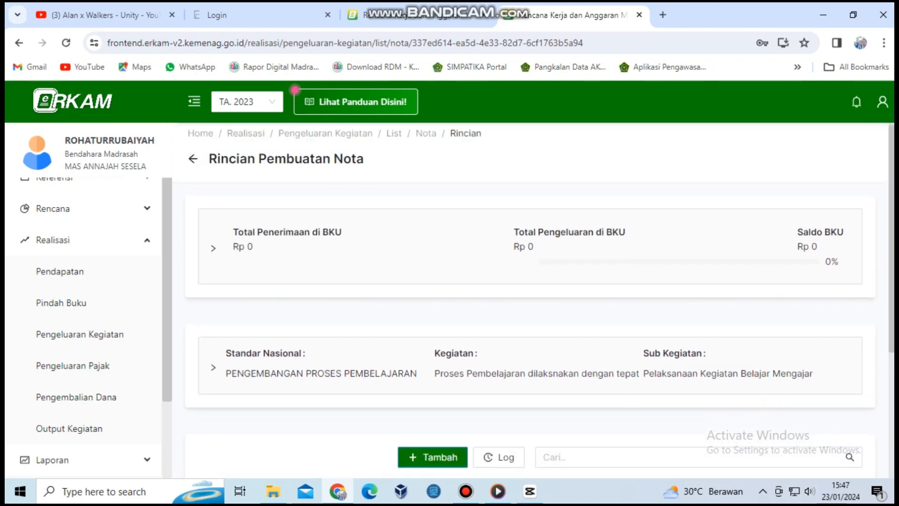
Step: Check the BKU totals breakdown on the note details page and return to the Pengeluaran Kegiatan list
left_click(213, 248)
left_click(213, 248)
scroll(536, 281, "down", 3)
scroll(536, 281, "up", 4)
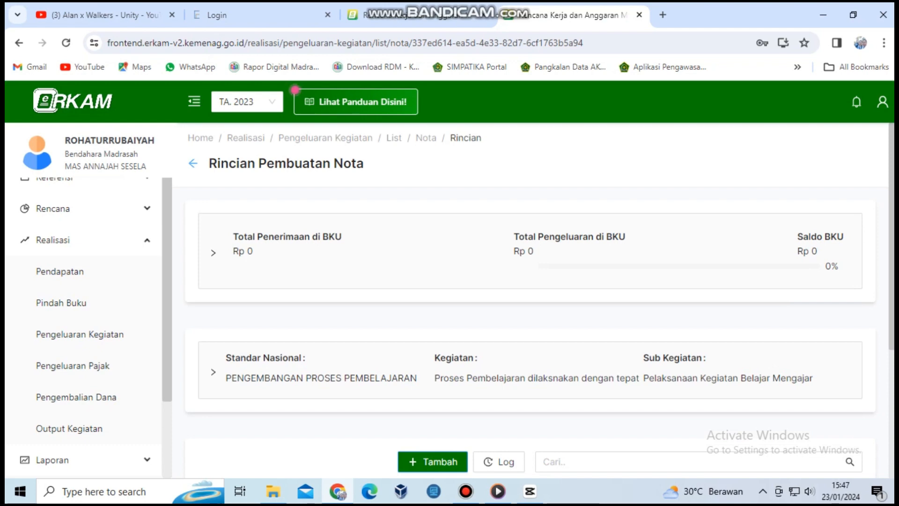
left_click(193, 163)
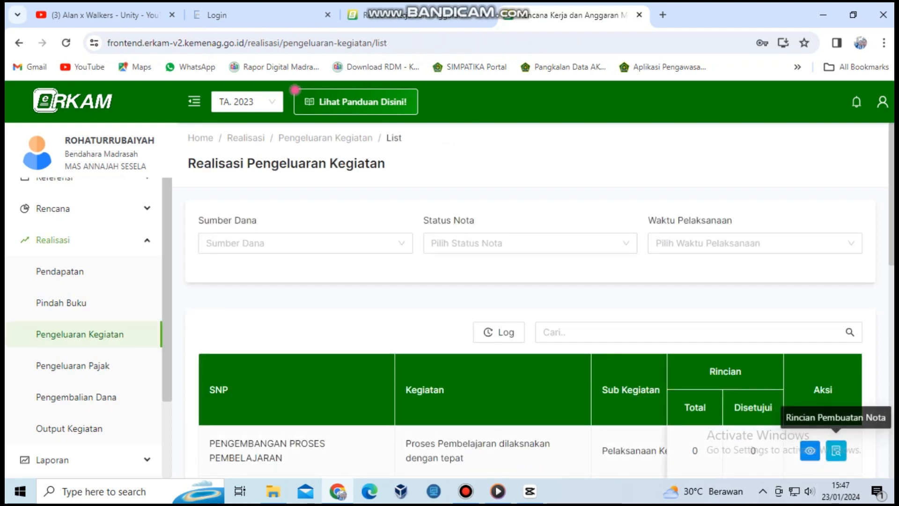
Step: Open a new expense note form for the first activity and view the Tipe Metode Pembayaran and Penerima choices without selecting any
left_click(836, 451)
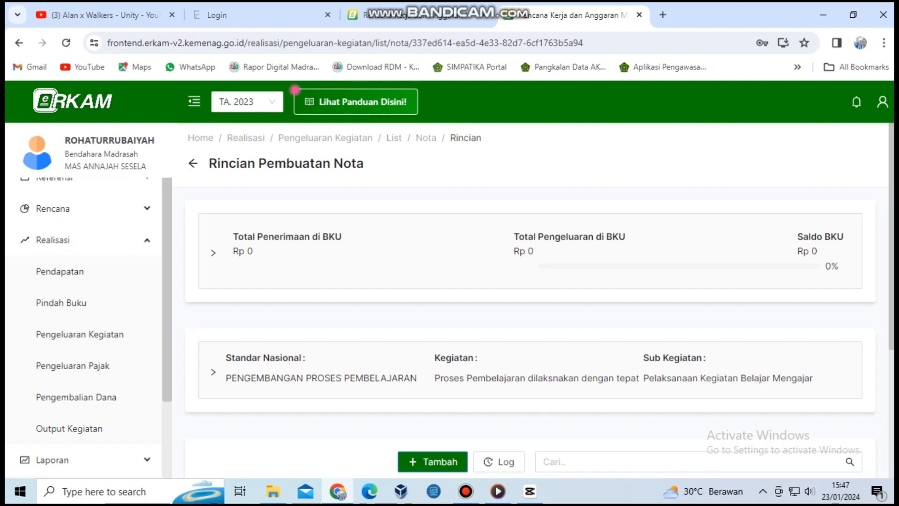
left_click(432, 462)
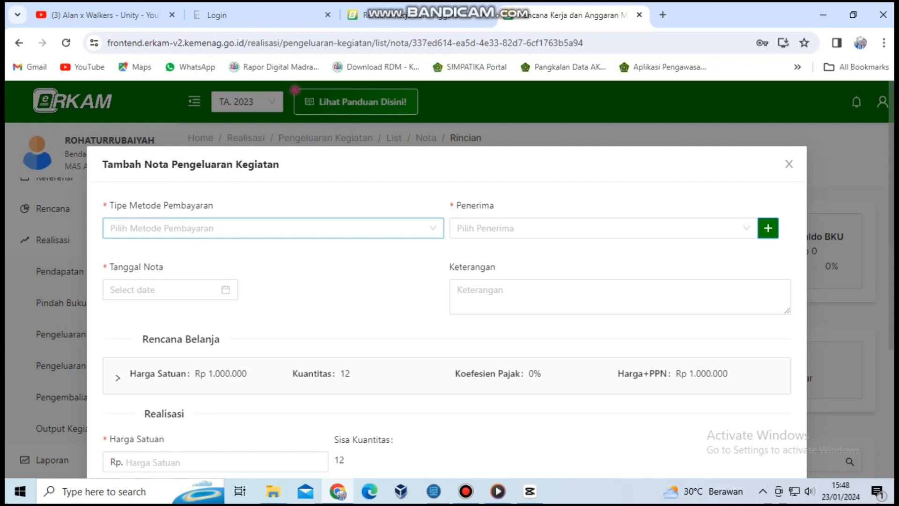
left_click(273, 228)
left_click(269, 295)
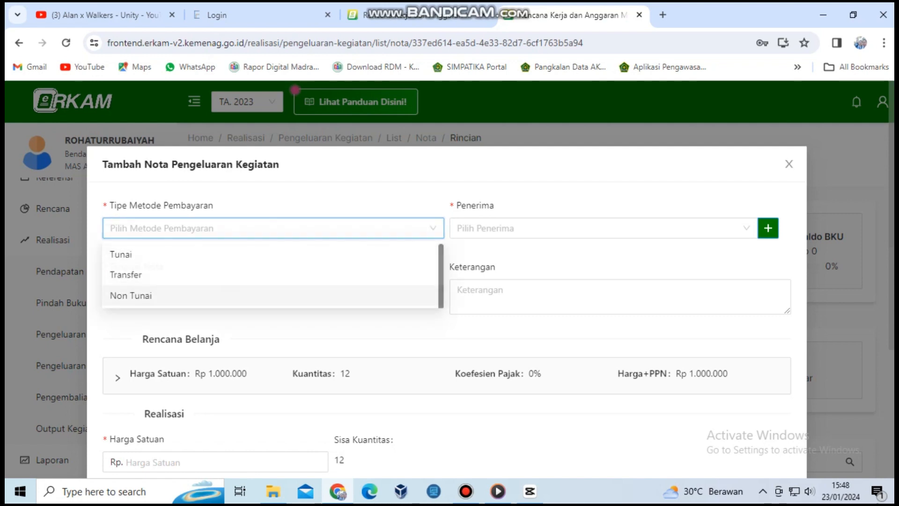
left_click(603, 228)
left_click(603, 228)
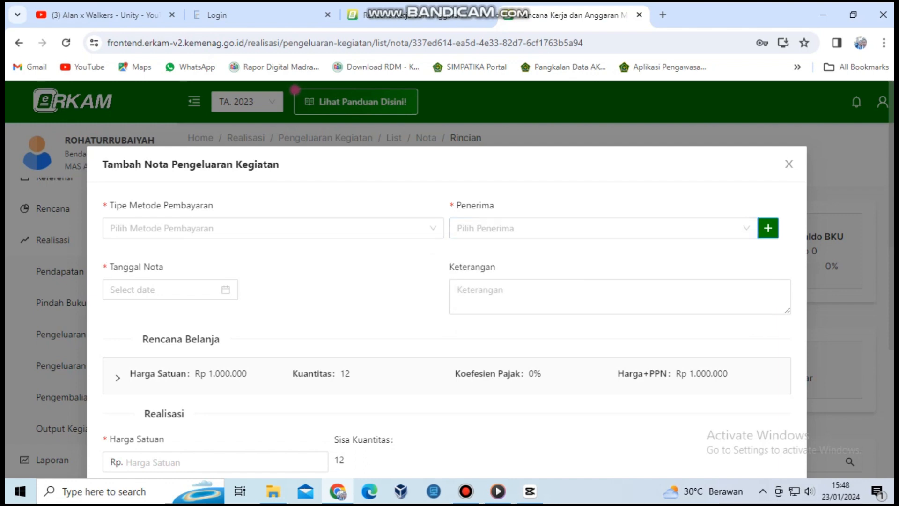
Step: Examine the Tanggal Nota date picker and the Keterangan field of the expense note form
scroll(446, 328, "down", 1)
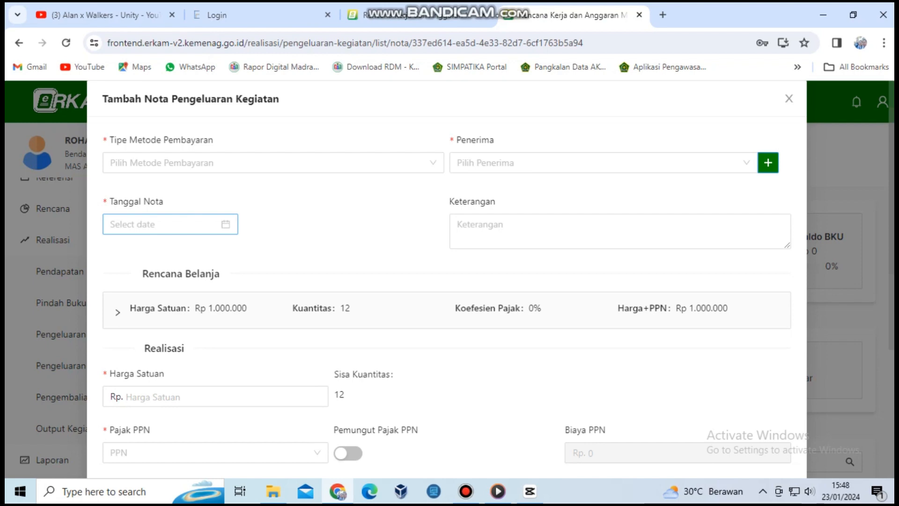
left_click(170, 224)
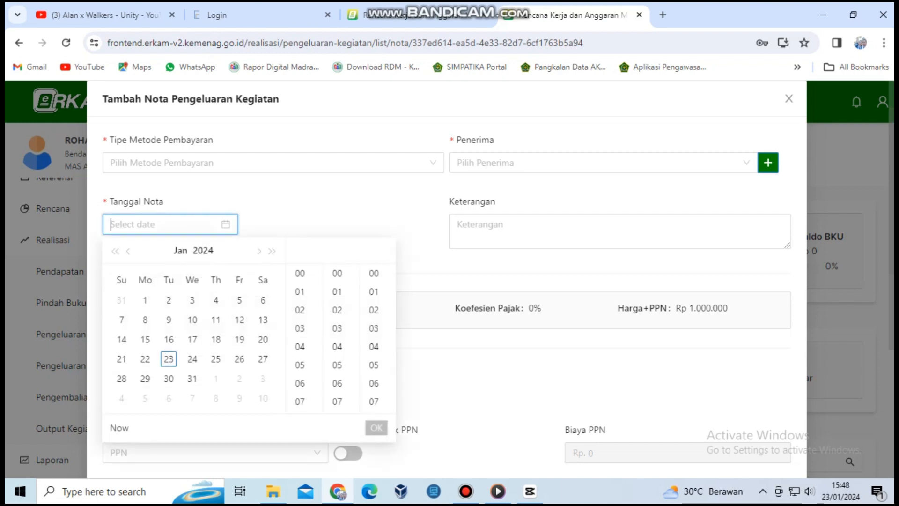
left_click(620, 231)
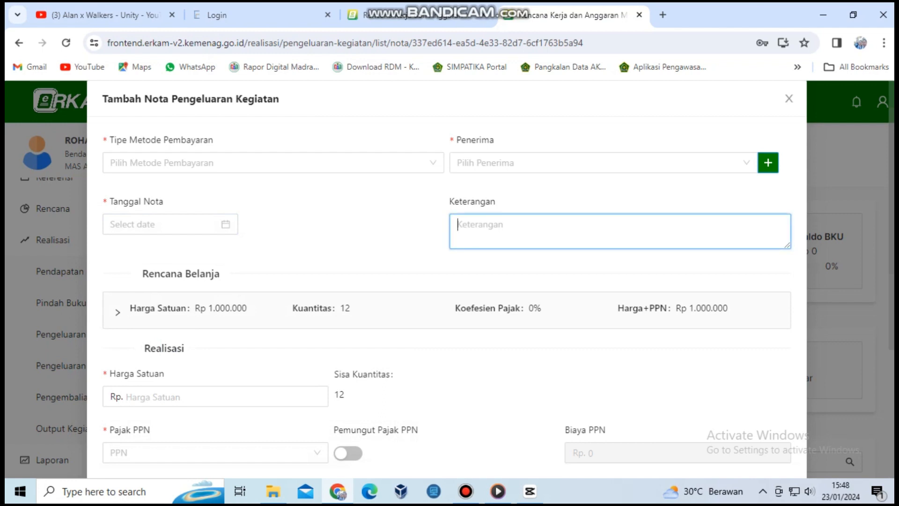
Step: Examine the expense note form's Rencana Belanja, Realisasi price and tax fields, Alokasi Sumber Dana, Upload Dokumen area and totals
scroll(447, 281, "down", 3)
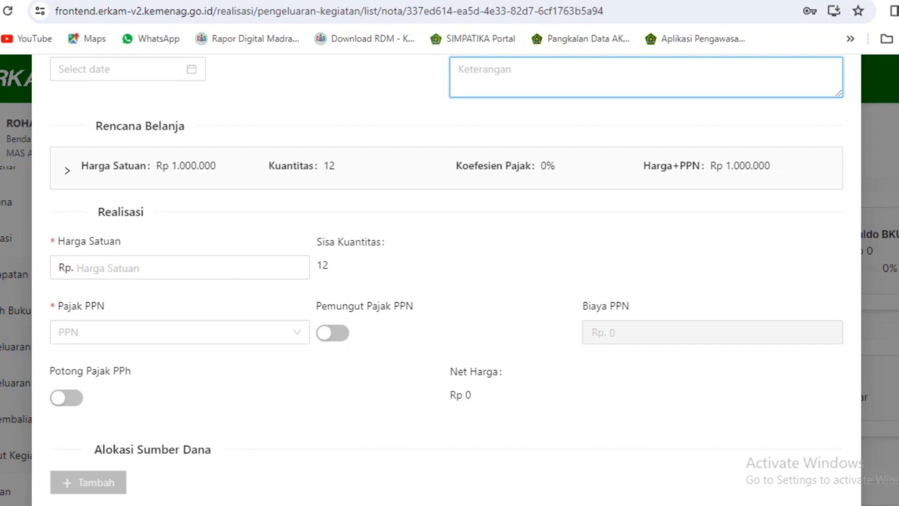
scroll(446, 280, "down", 1)
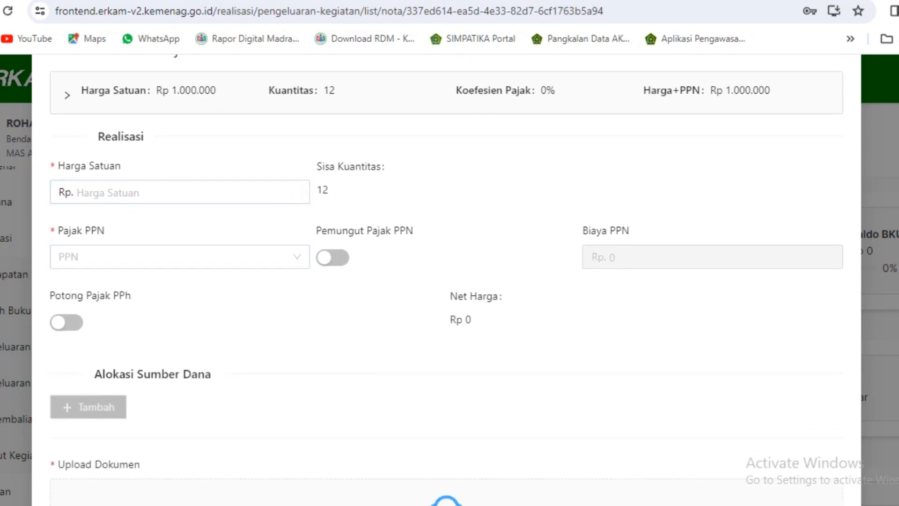
scroll(446, 280, "up", 1)
scroll(446, 280, "down", 3)
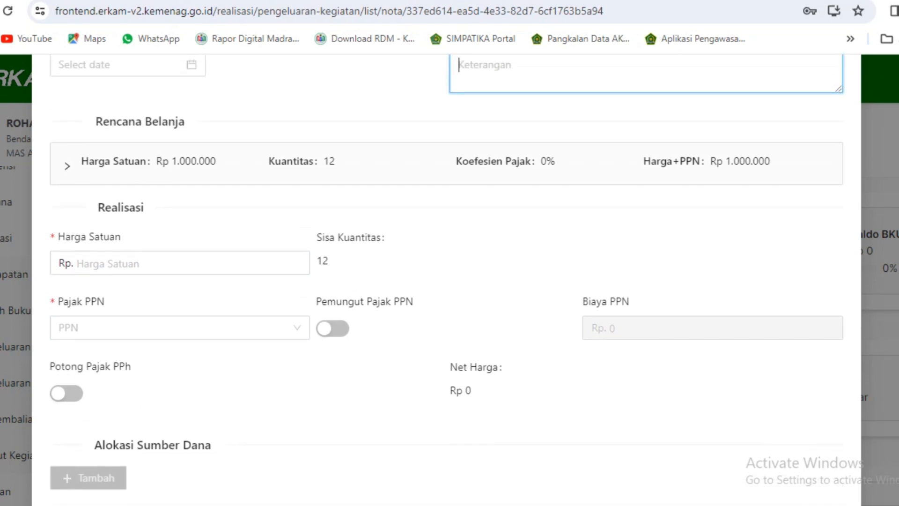
scroll(446, 280, "down", 1)
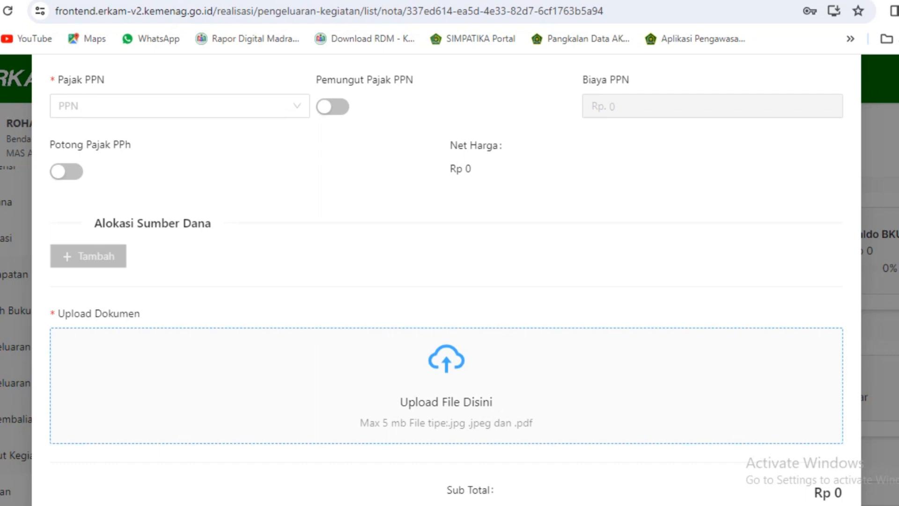
scroll(446, 280, "down", 3)
scroll(446, 280, "up", 2)
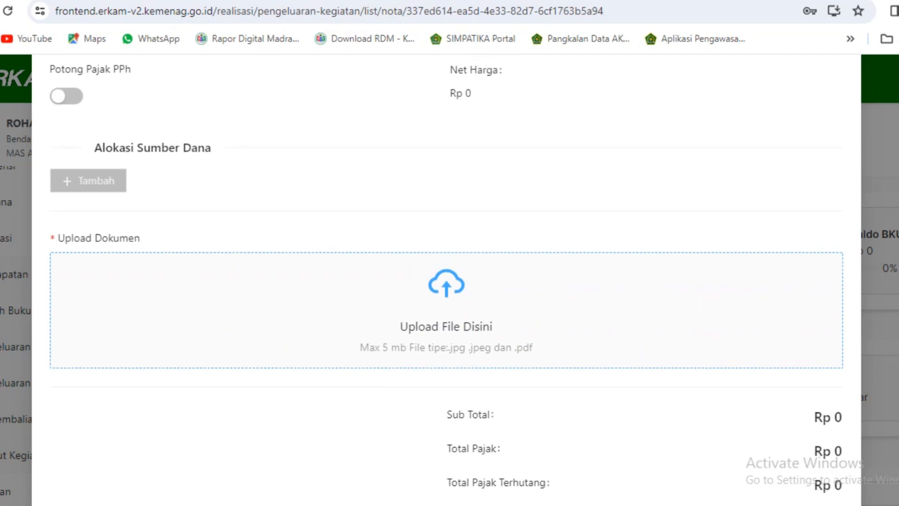
scroll(446, 281, "down", 2)
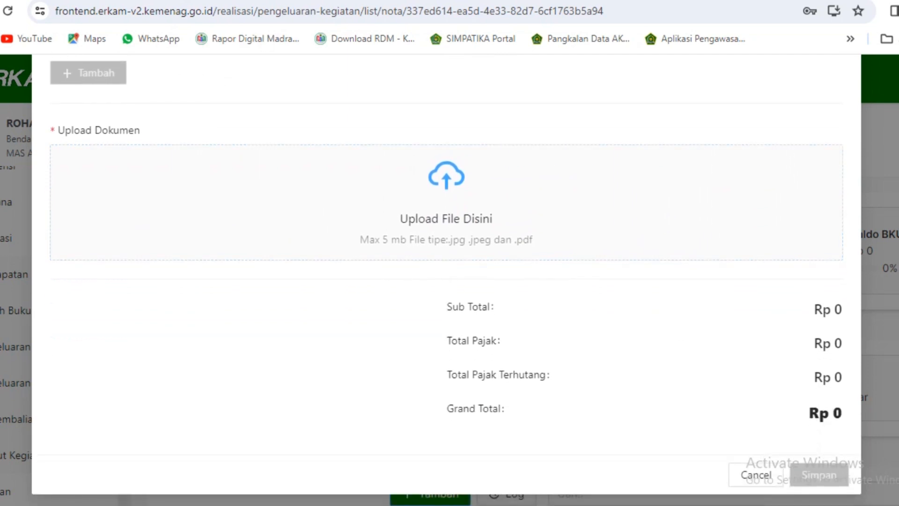
scroll(446, 280, "up", 10)
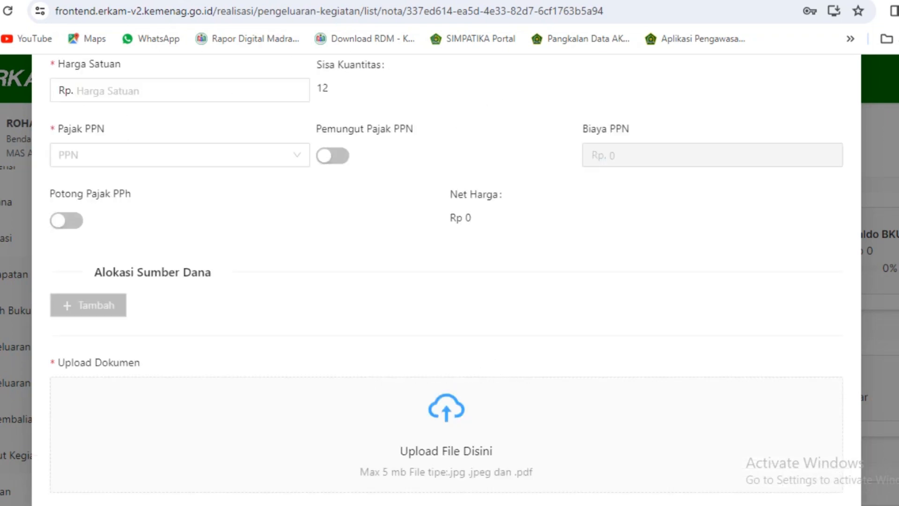
scroll(272, 64, "up", 2)
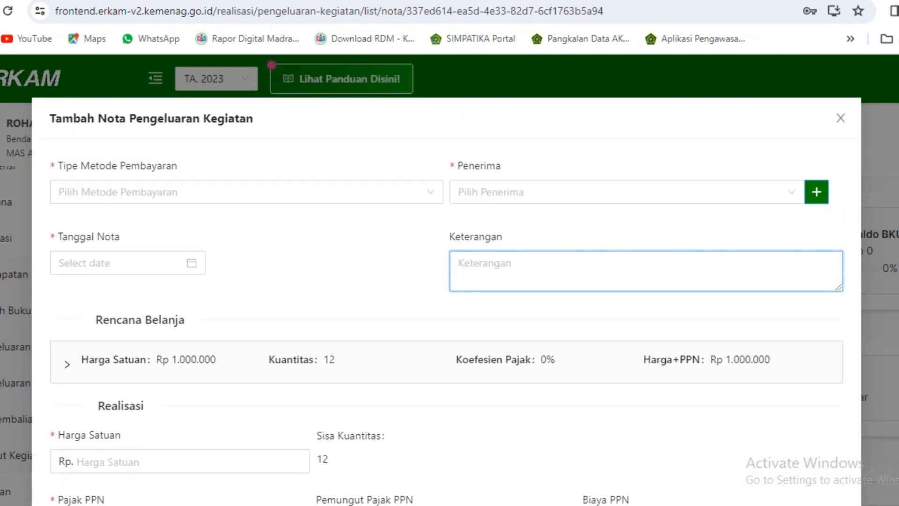
Step: Close the expense note form without saving and return to the Realisasi Pengeluaran Kegiatan list
left_click(271, 64)
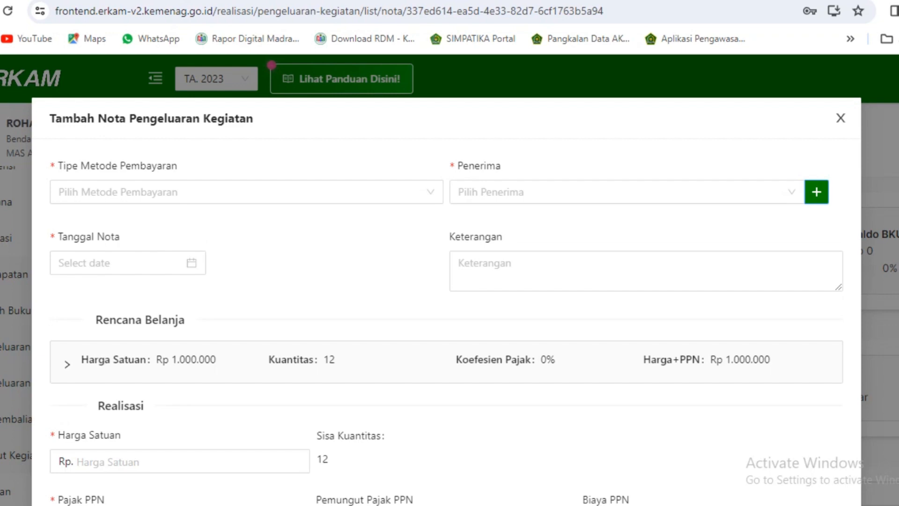
left_click(840, 118)
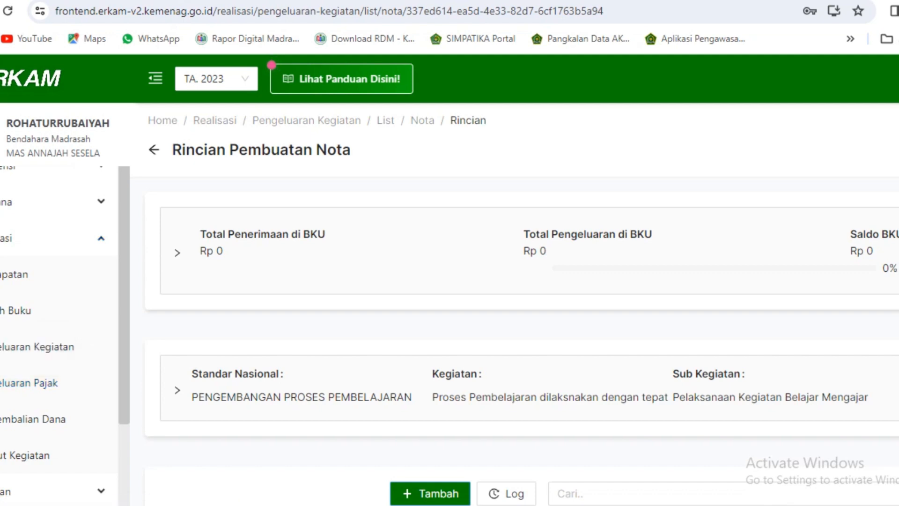
left_click(154, 149)
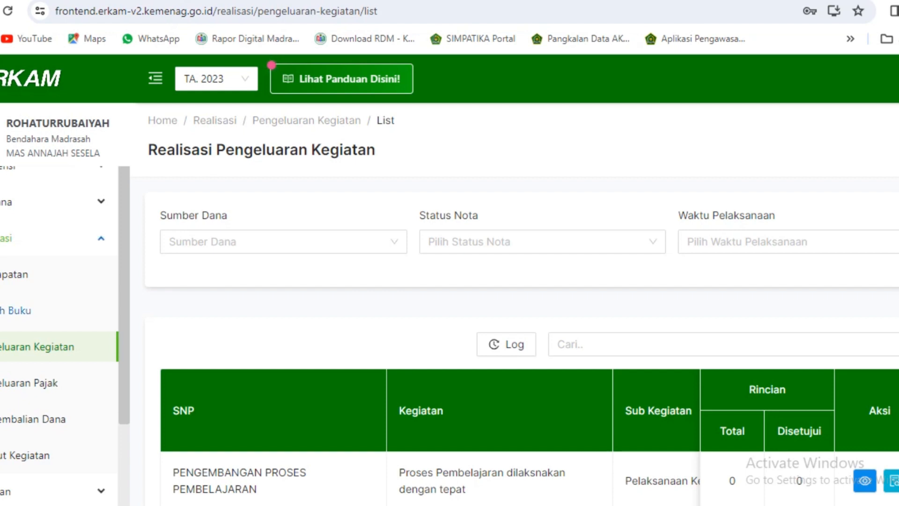
Step: Open Realisasi Pengeluaran Pajak, view its new tax expense note form and close it without saving
left_click(19, 383)
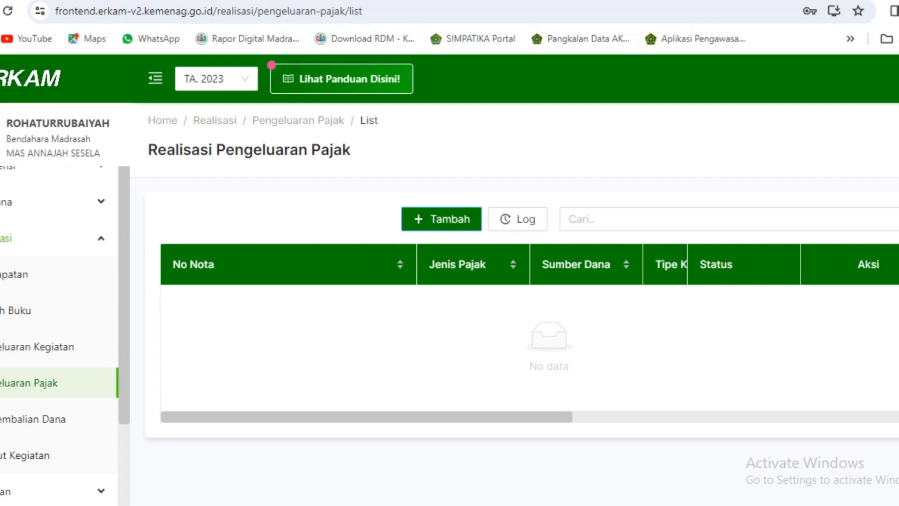
left_click(461, 221)
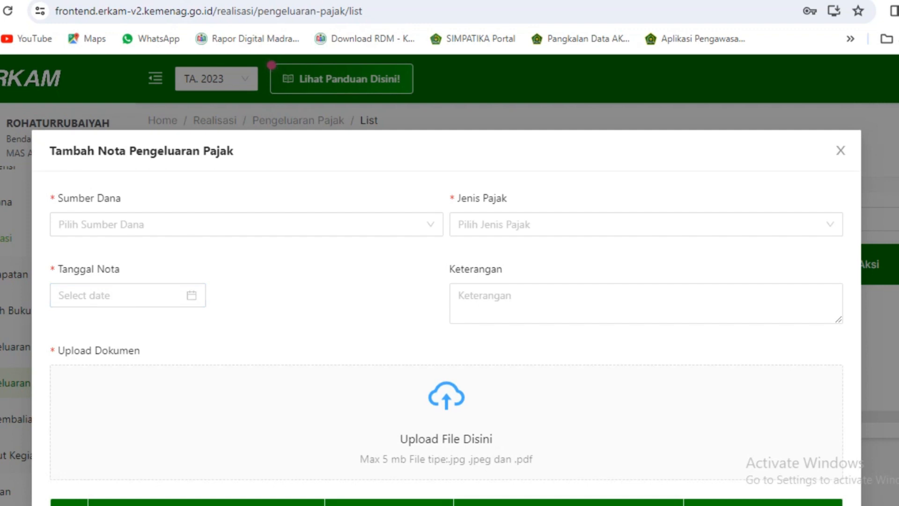
left_click(841, 151)
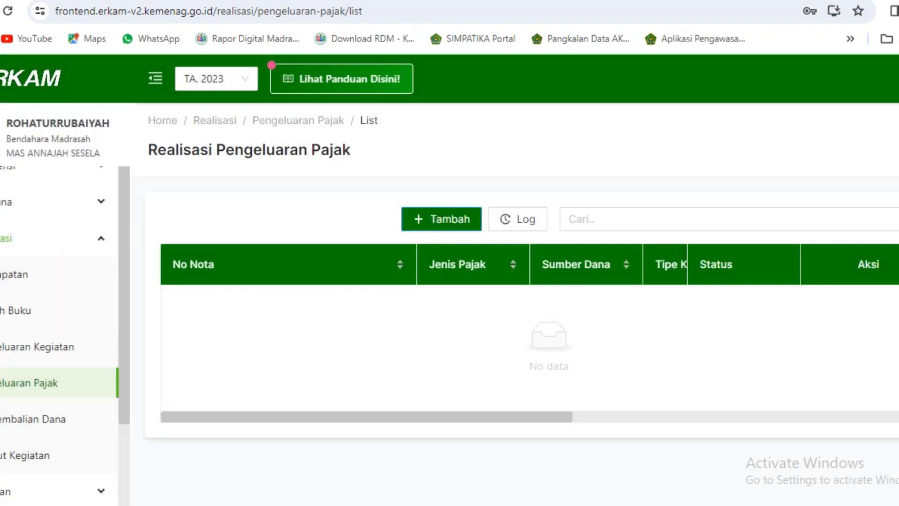
Step: Open Realisasi Pengembalian Dana, examine the fields of a new fund return note form and close it without saving
left_click(28, 419)
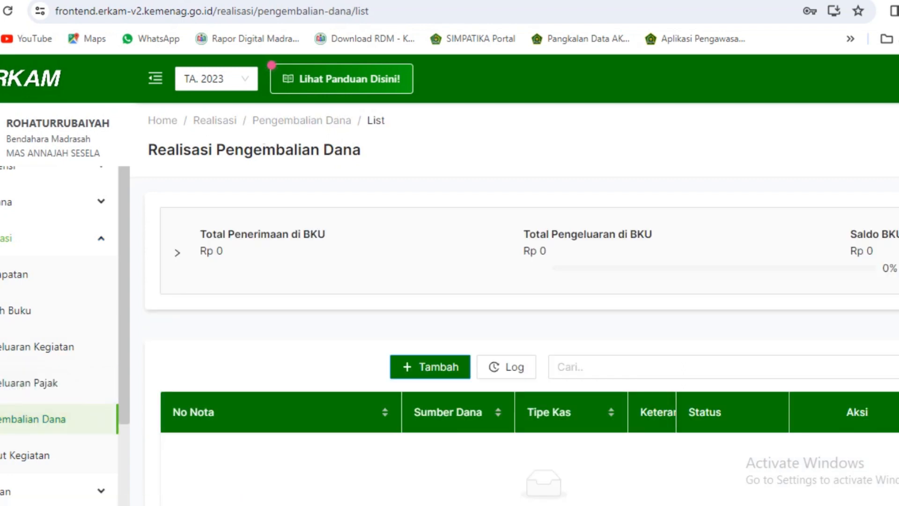
left_click(430, 366)
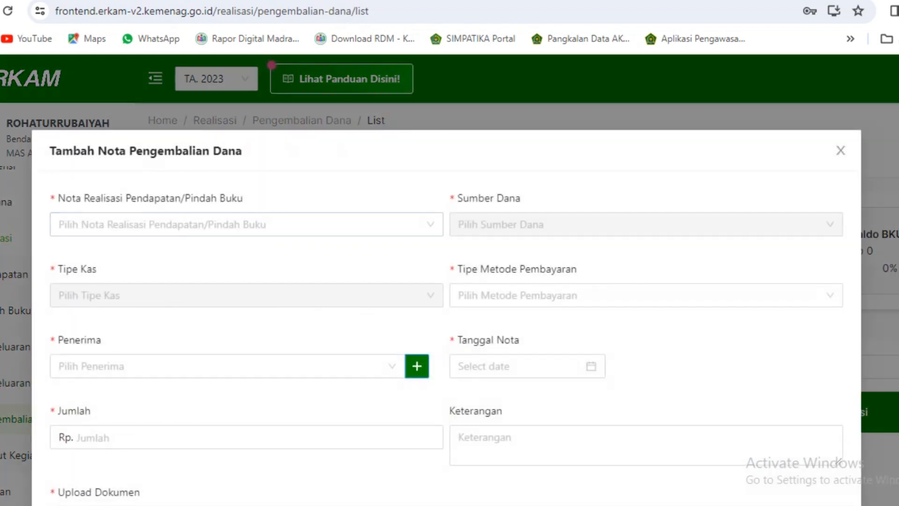
scroll(528, 216, "down", 3)
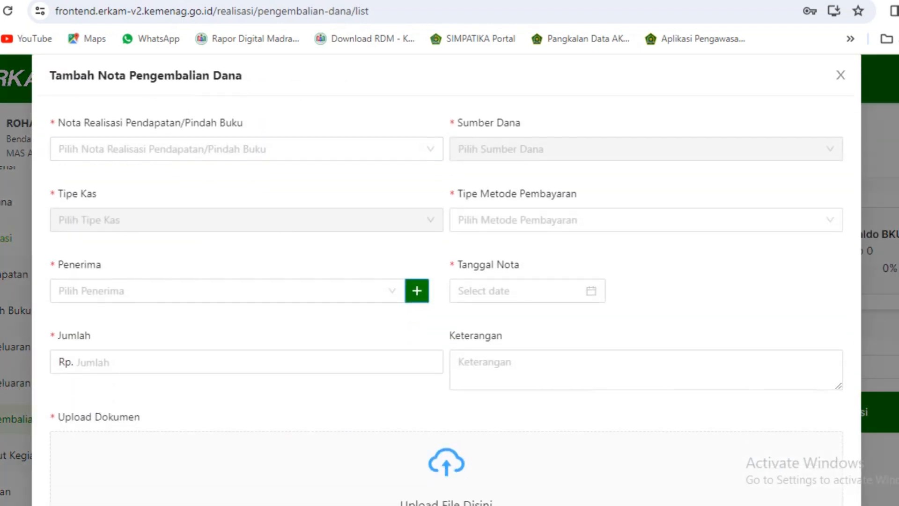
scroll(527, 215, "up", 3)
scroll(527, 215, "down", 4)
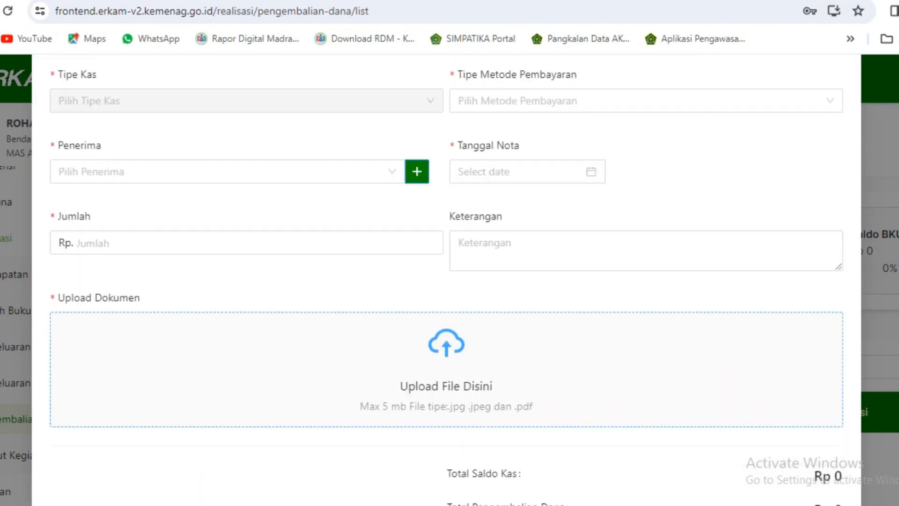
scroll(527, 215, "up", 4)
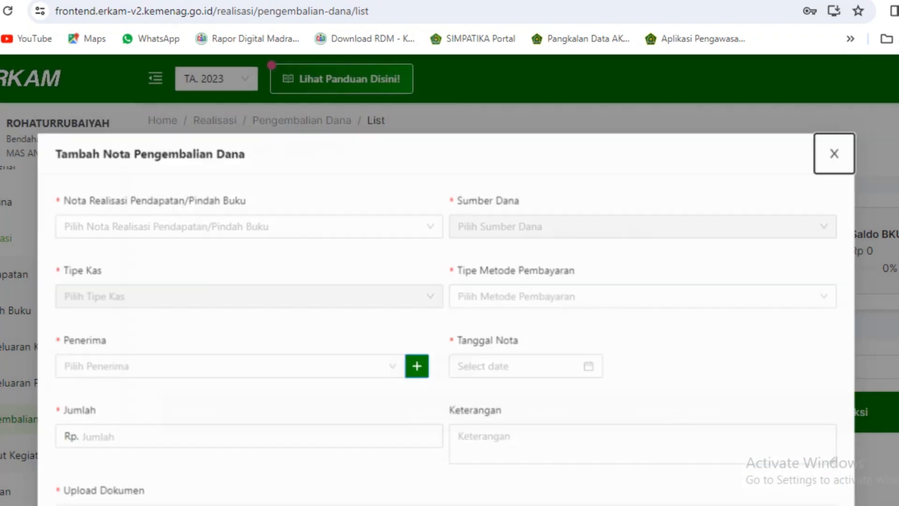
left_click(840, 150)
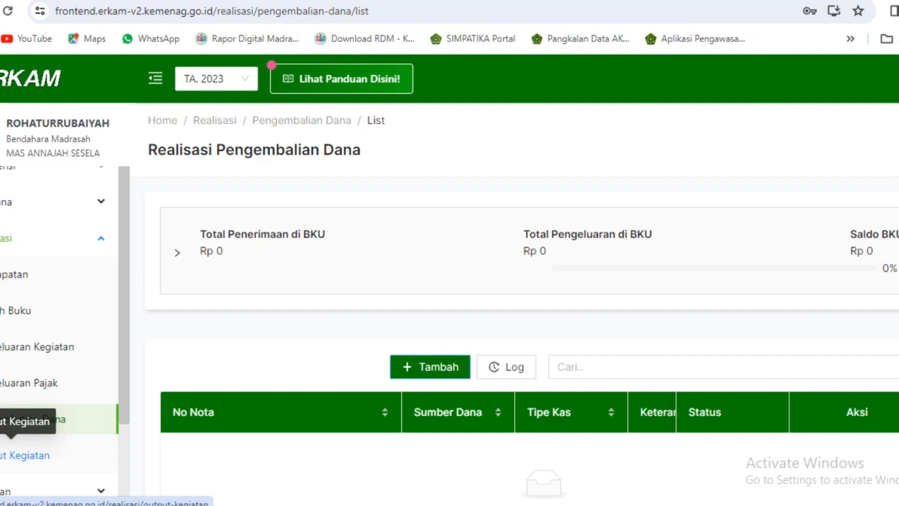
Step: View the Realisasi Output Kegiatan list and collapse the Realisasi section
left_click(23, 455)
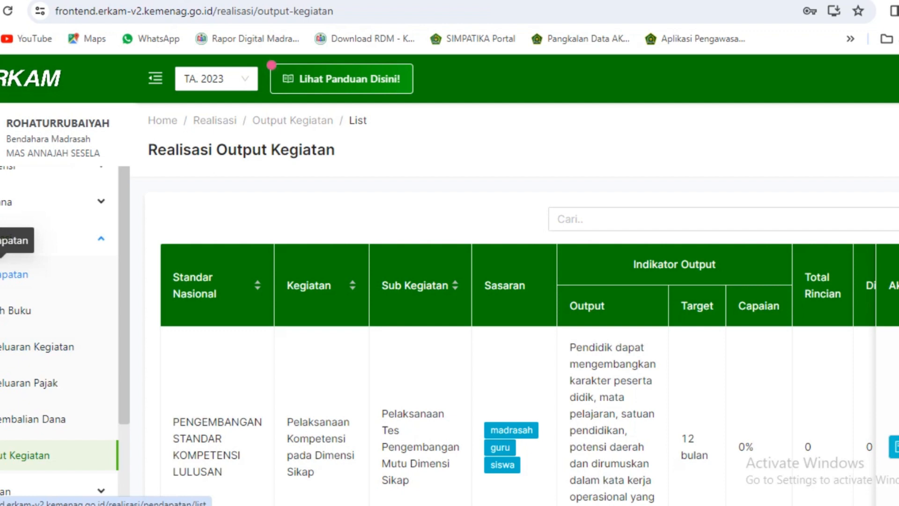
left_click(6, 239)
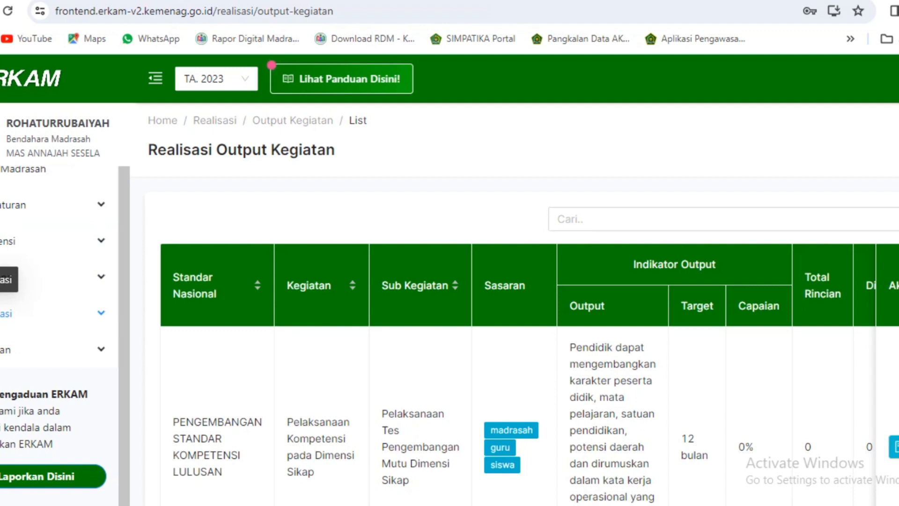
Step: Return to the dashboard and log out of the treasurer account
scroll(5, 312, "up", 2)
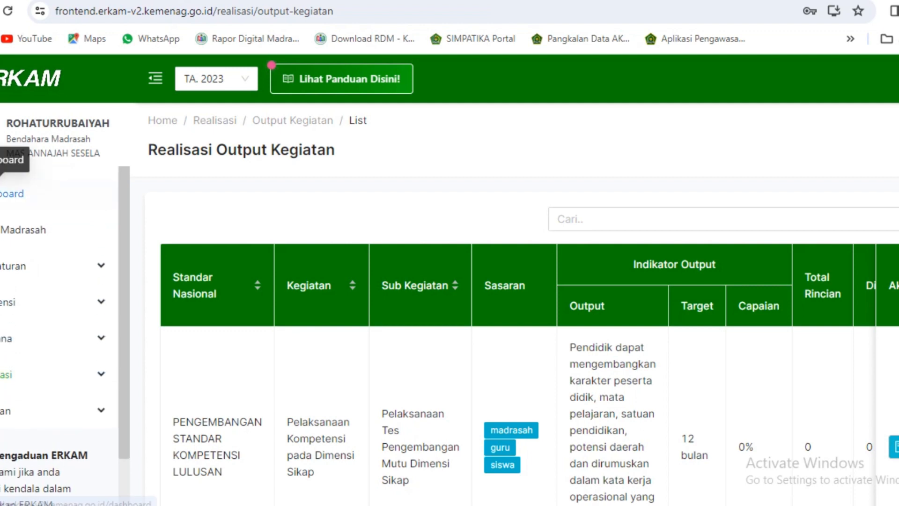
left_click(6, 193)
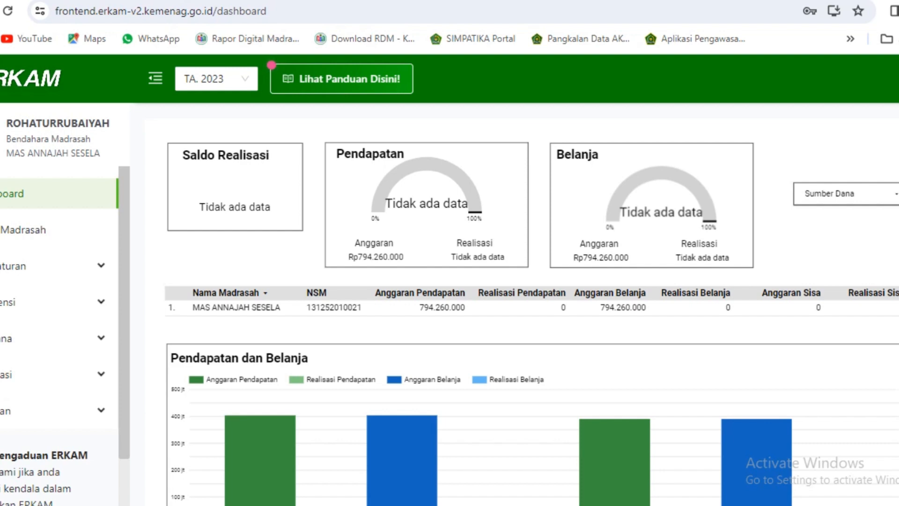
left_click(869, 169)
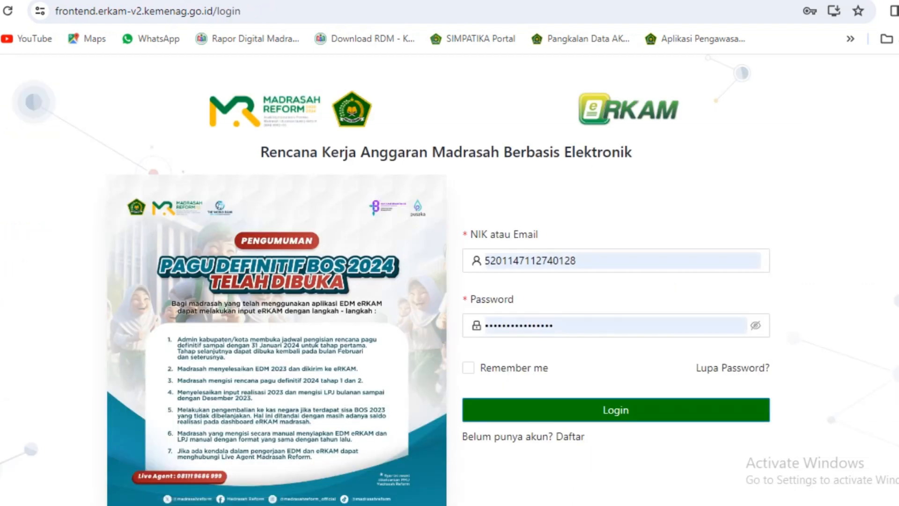